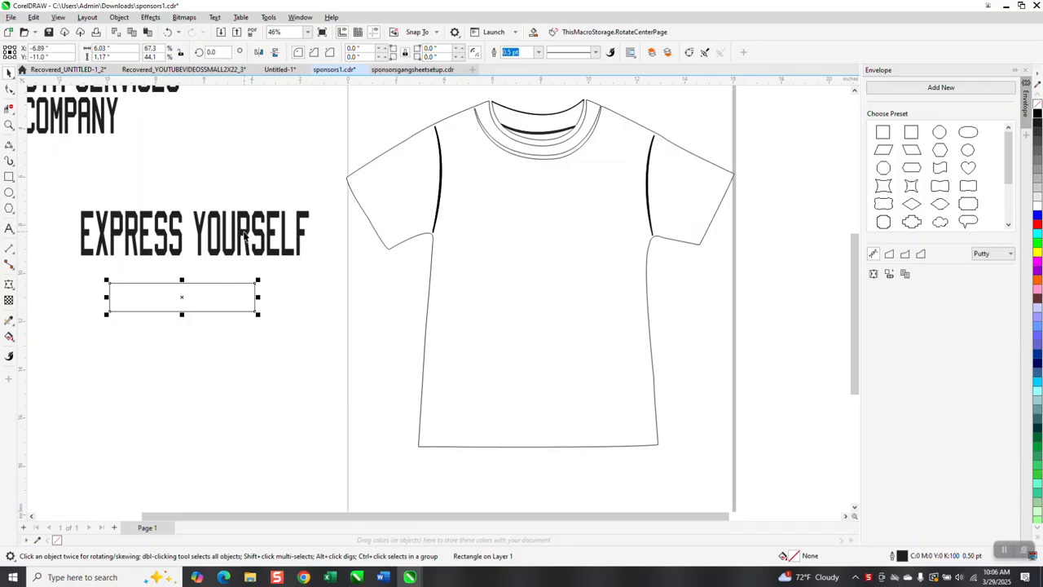
# Fit the EXPRESS YOURSELF text to the shape of the rectangle below it by creating an envelope from that rectangle.
pyautogui.click(244, 234)
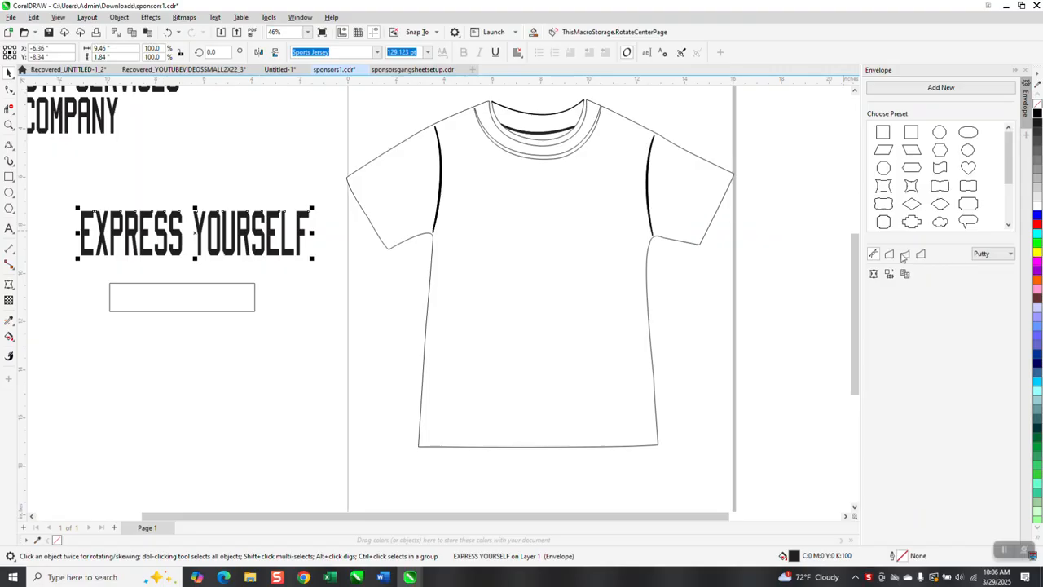
pyautogui.click(196, 295)
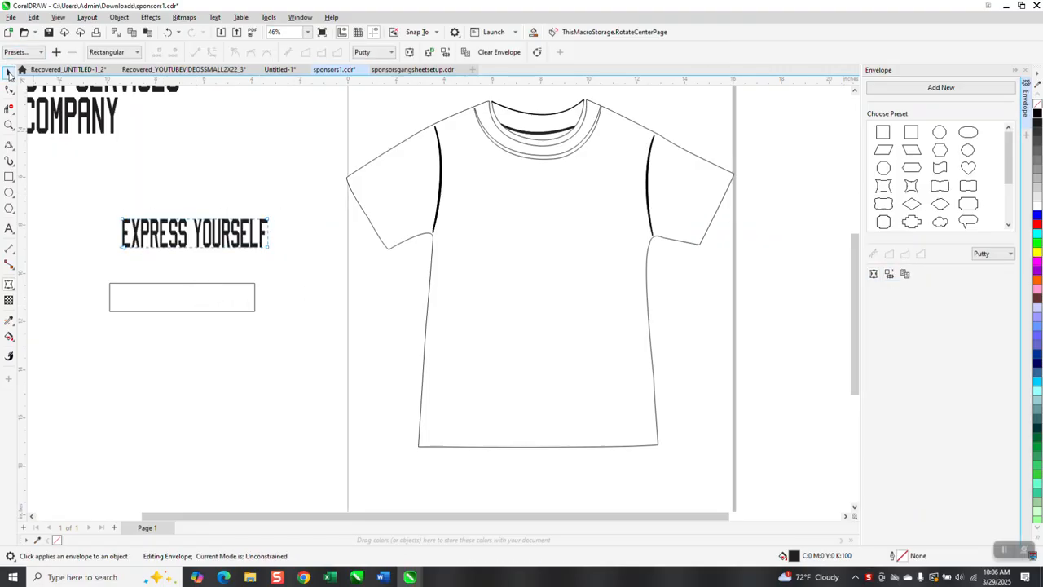
pyautogui.click(9, 72)
pyautogui.click(1026, 72)
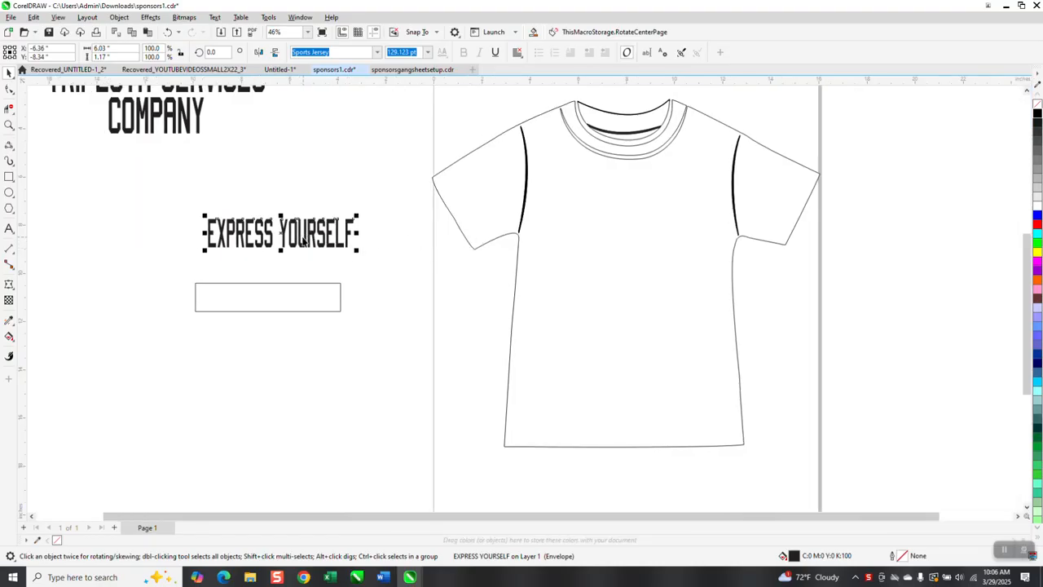
# Center the EXPRESS YOURSELF text on the page and set its Y position to -8 inches.
pyautogui.press('p')
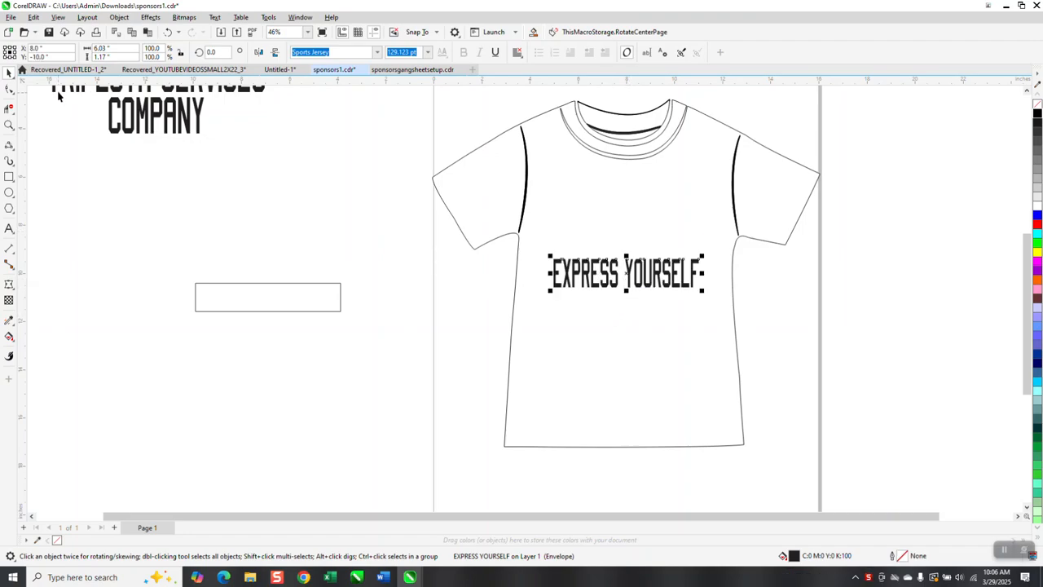
pyautogui.click(51, 57)
pyautogui.write('-8')
pyautogui.press('Return')
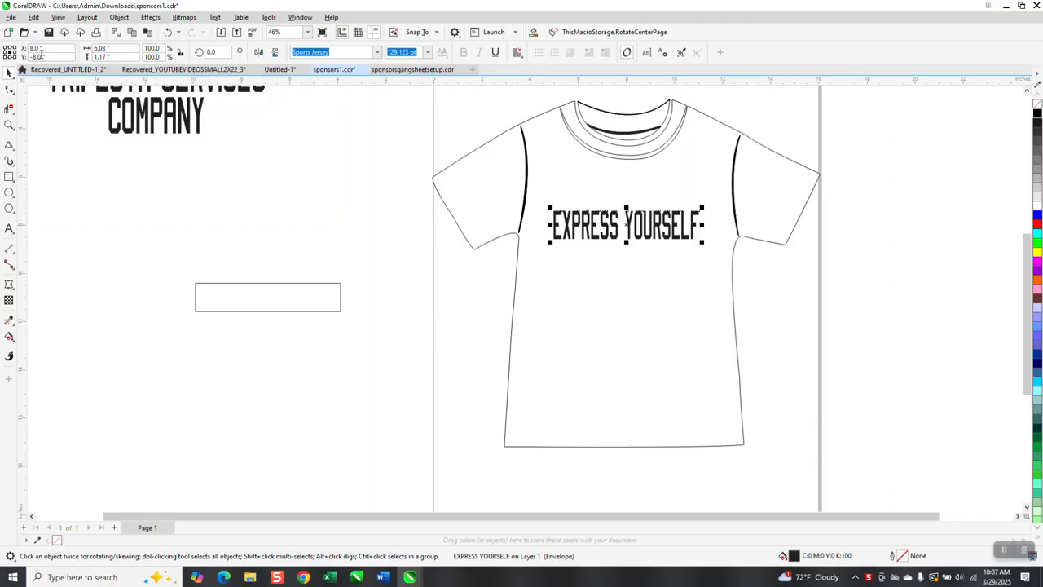
# Move the EXPRESS YOURSELF text off the shirt to the empty area above the rectangle.
pyautogui.moveTo(624, 221); pyautogui.dragTo(237, 213)
pyautogui.click(167, 32)
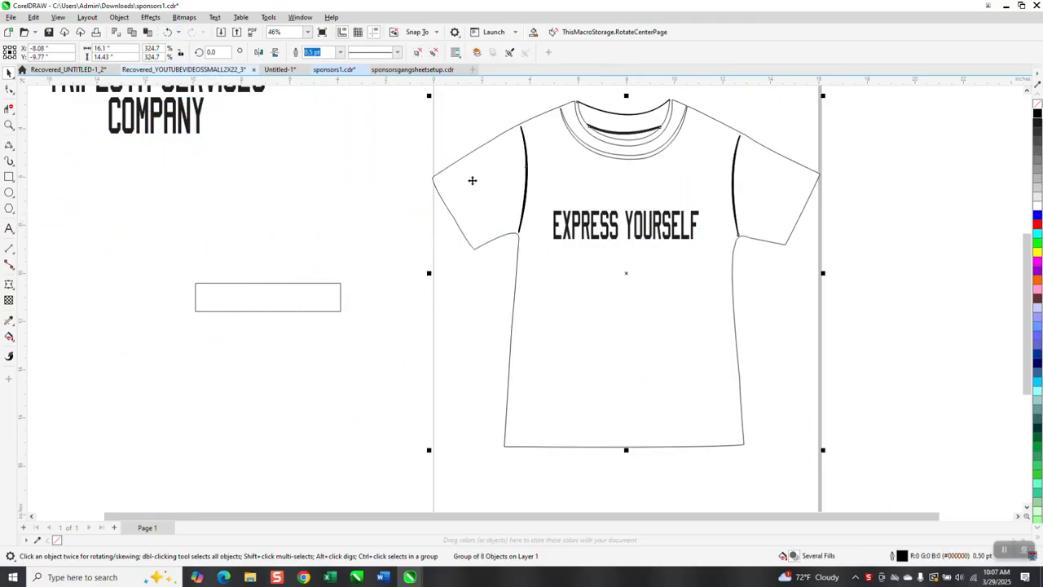
pyautogui.moveTo(415, 190); pyautogui.dragTo(738, 292)
pyautogui.moveTo(642, 239); pyautogui.dragTo(317, 239)
pyautogui.scroll(-3, 545, 205)
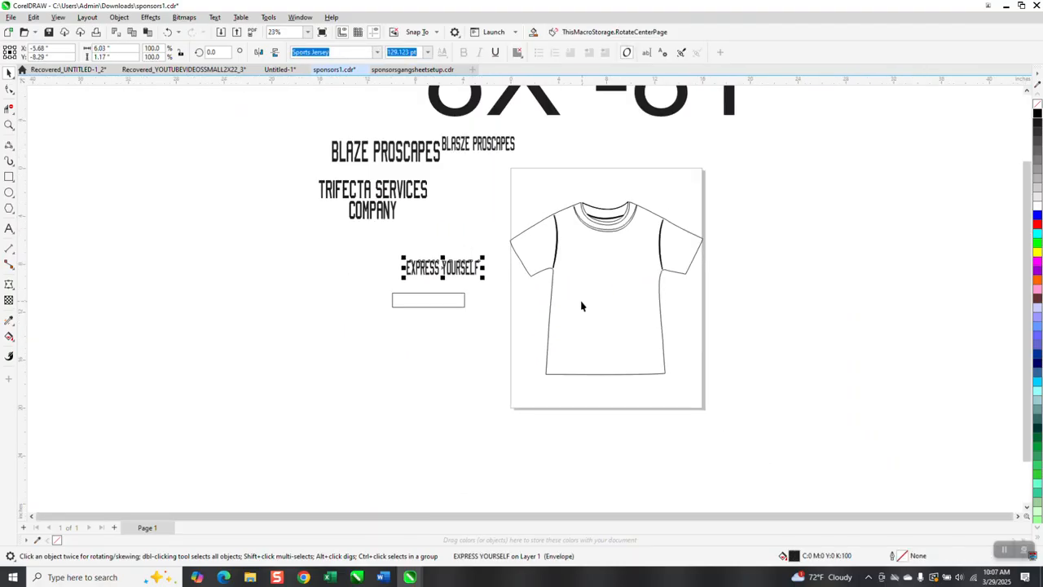
pyautogui.scroll(-1, 555, 195)
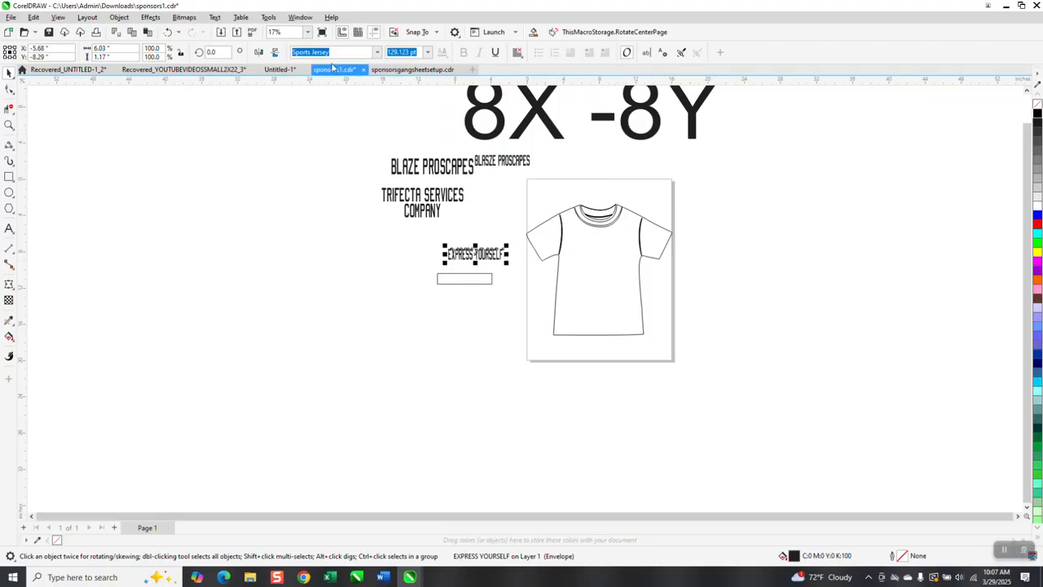
# Start recording a macro named shirt, saved in GlobalMacros.
pyautogui.click(269, 18)
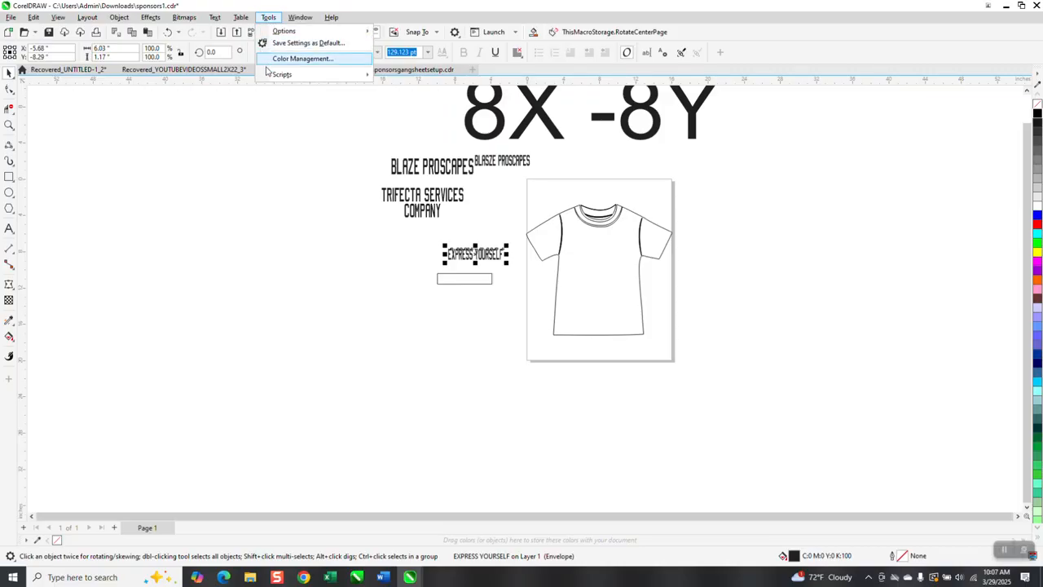
pyautogui.moveTo(273, 75)
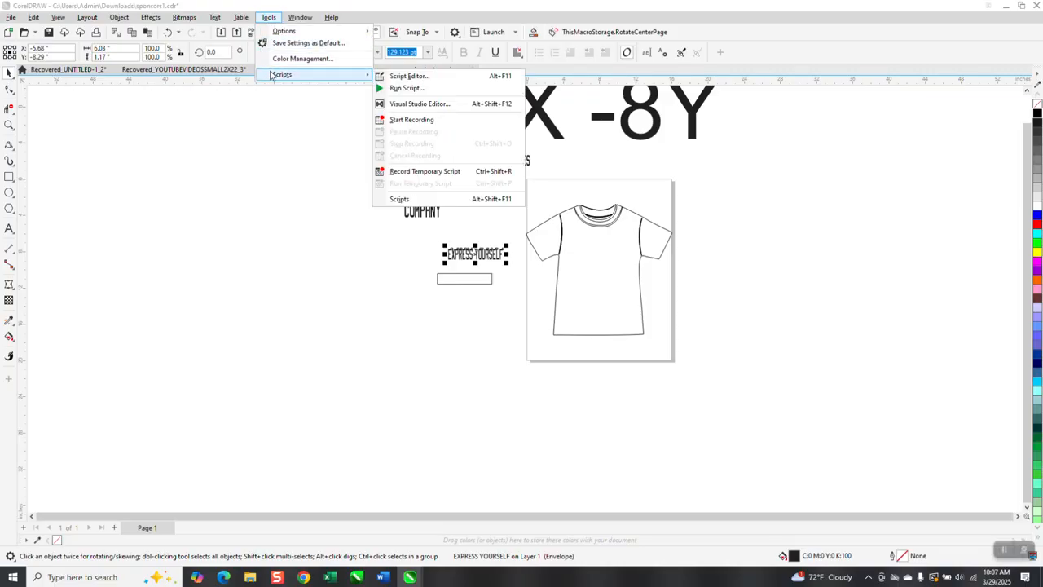
pyautogui.click(420, 122)
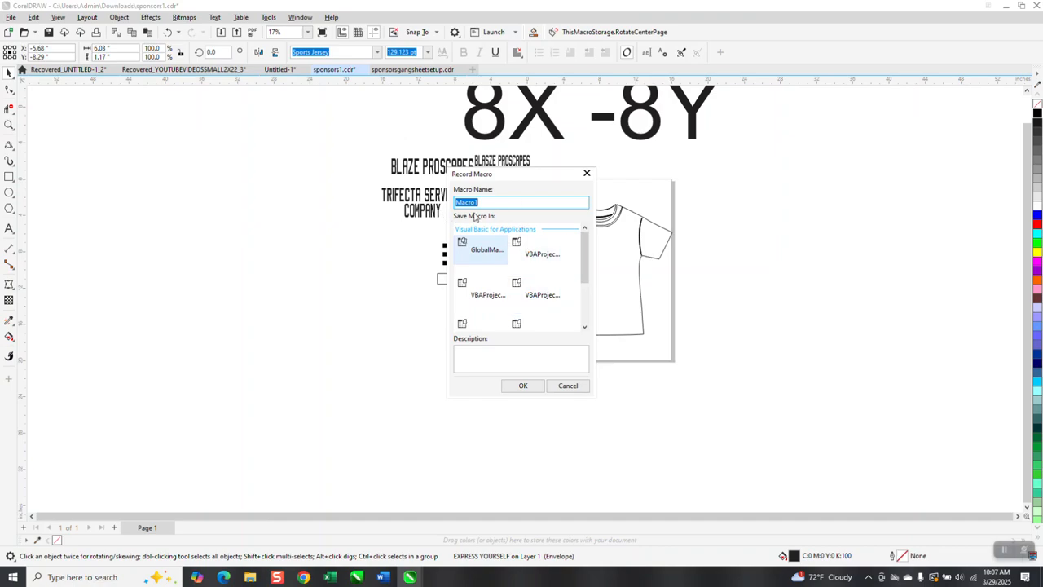
pyautogui.write('s')
pyautogui.click(532, 386)
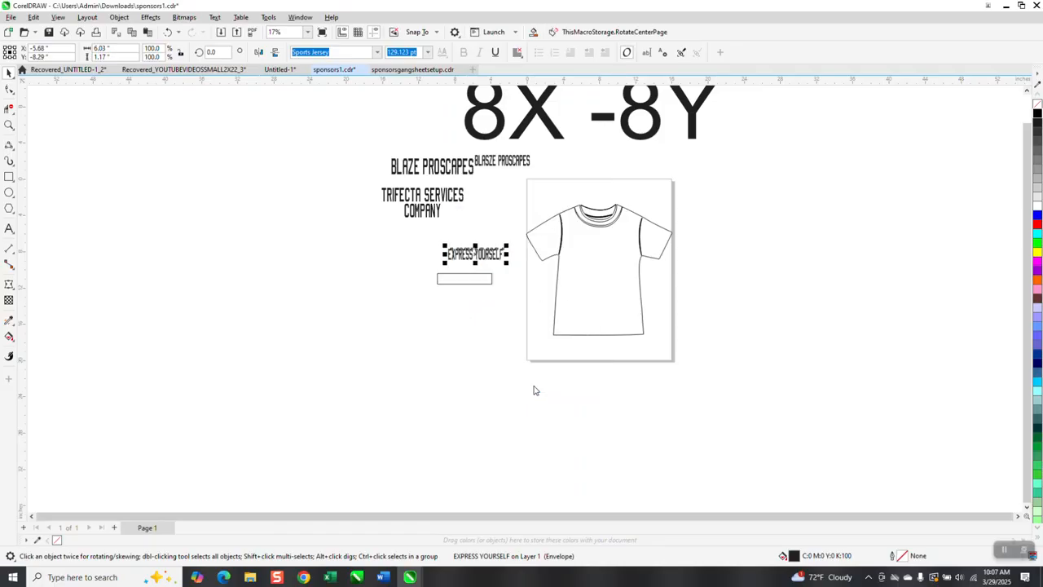
# Position the EXPRESS YOURSELF text at X 8 and Y -8 inches as the recorded macro action.
pyautogui.click(459, 309)
pyautogui.click(479, 254)
pyautogui.doubleClick(48, 48)
pyautogui.write('8')
pyautogui.press('Tab')
pyautogui.write('-')
pyautogui.press('Return')
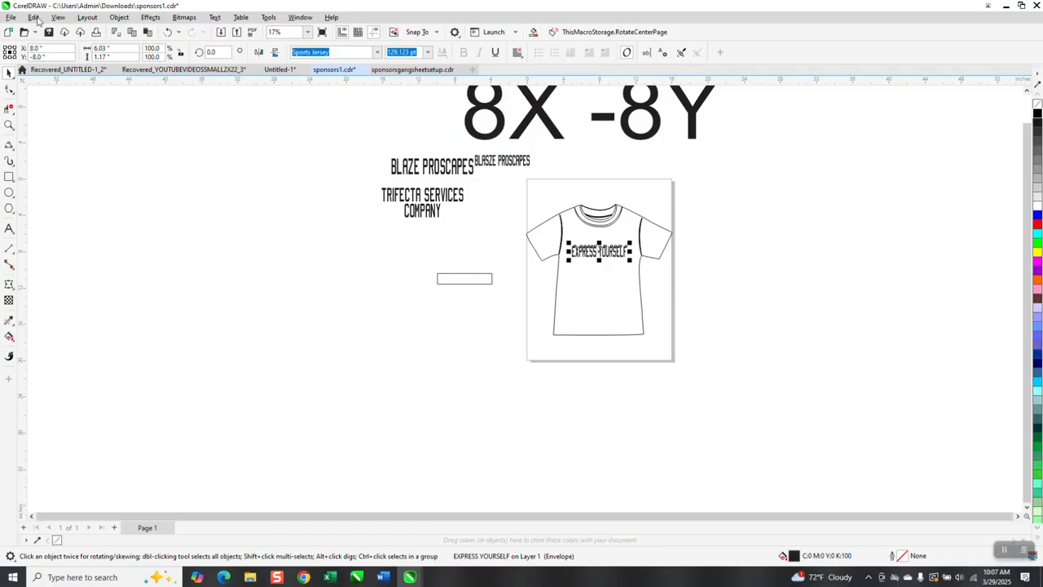
# Stop recording the shirt macro.
pyautogui.click(274, 20)
pyautogui.moveTo(285, 74)
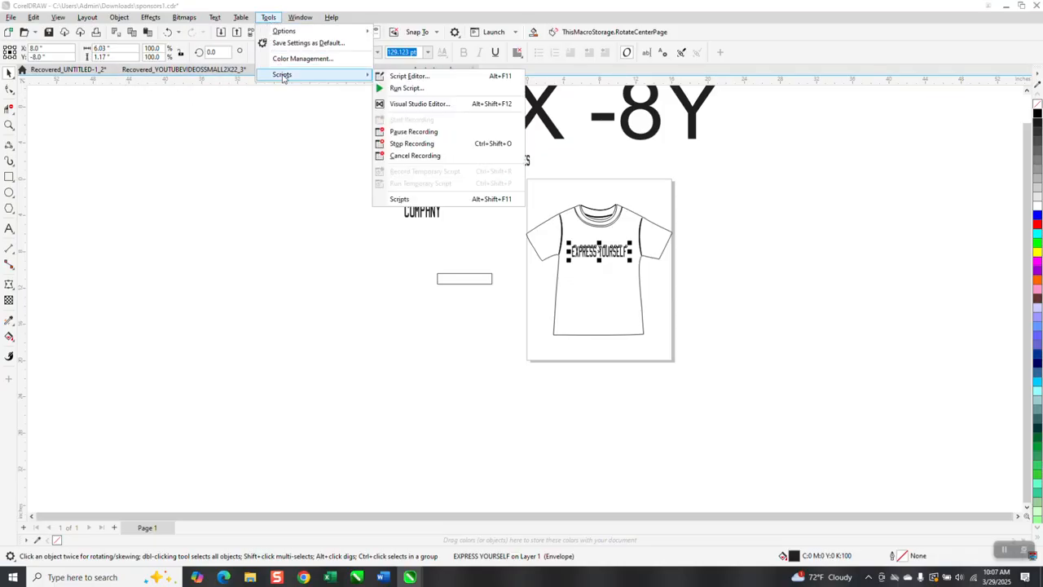
pyautogui.click(407, 144)
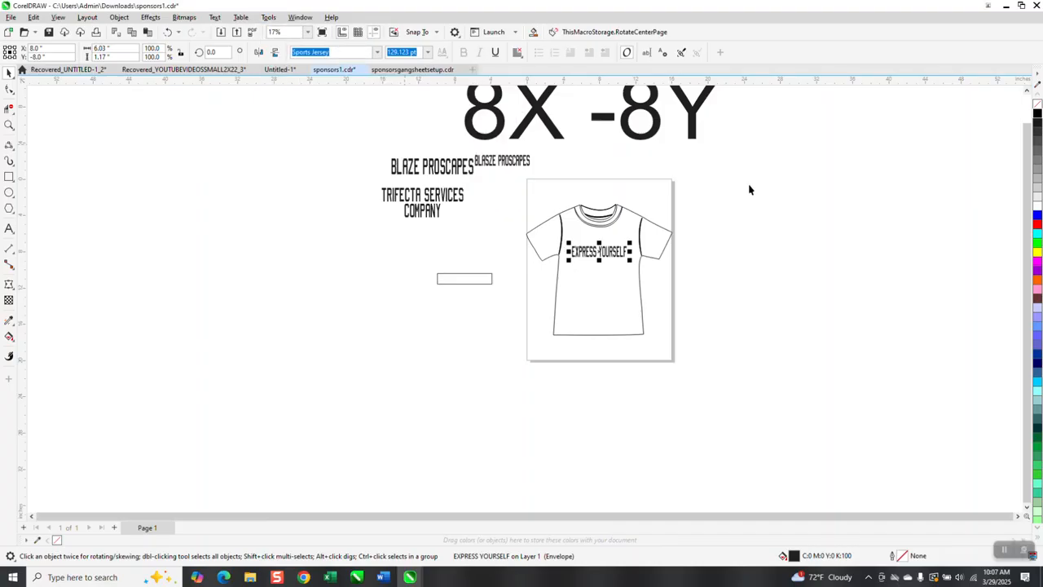
# Undo the recent moves of the EXPRESS YOURSELF text to put it back beside the shirt.
pyautogui.click(595, 252)
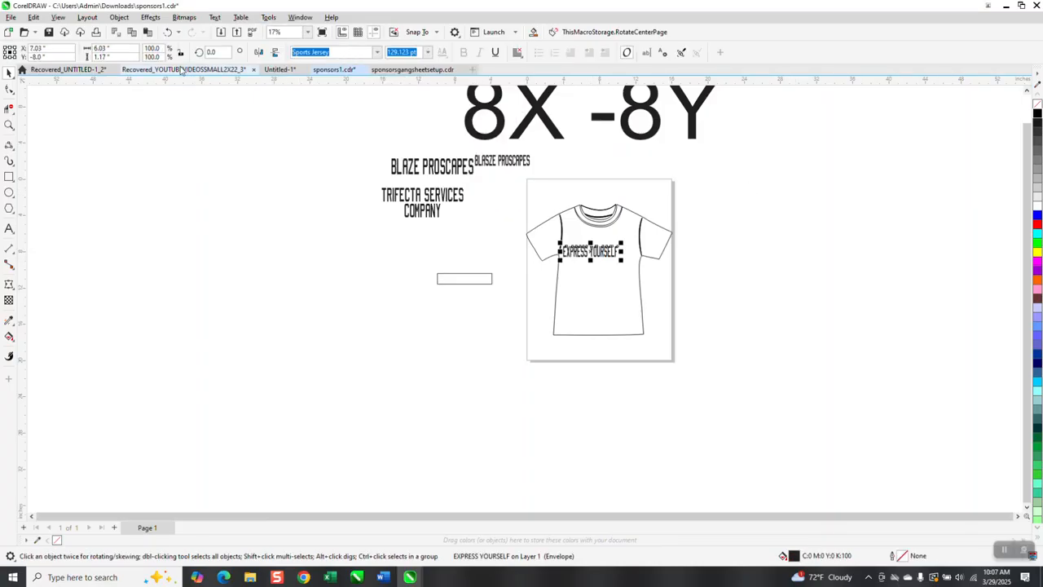
pyautogui.click(168, 33)
pyautogui.click(168, 33)
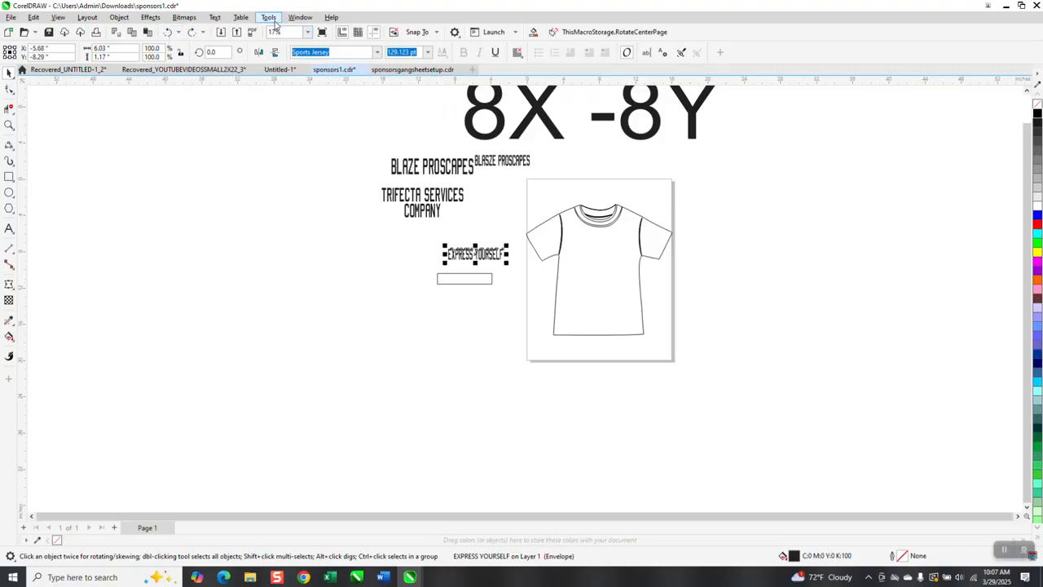
# Deselect the text and open the Scripts list containing the recorded macros.
pyautogui.click(317, 125)
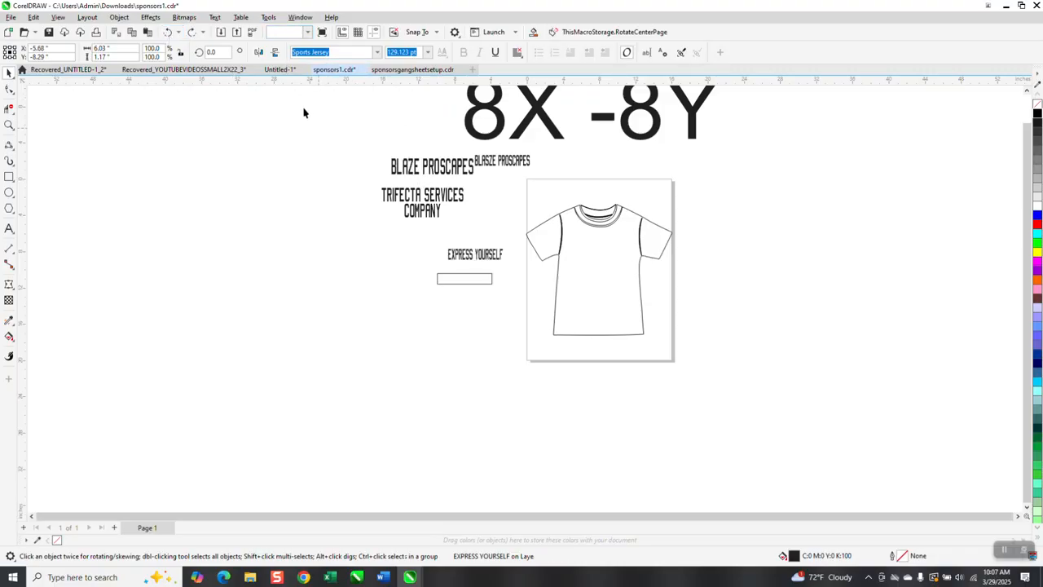
pyautogui.click(269, 18)
pyautogui.moveTo(286, 82)
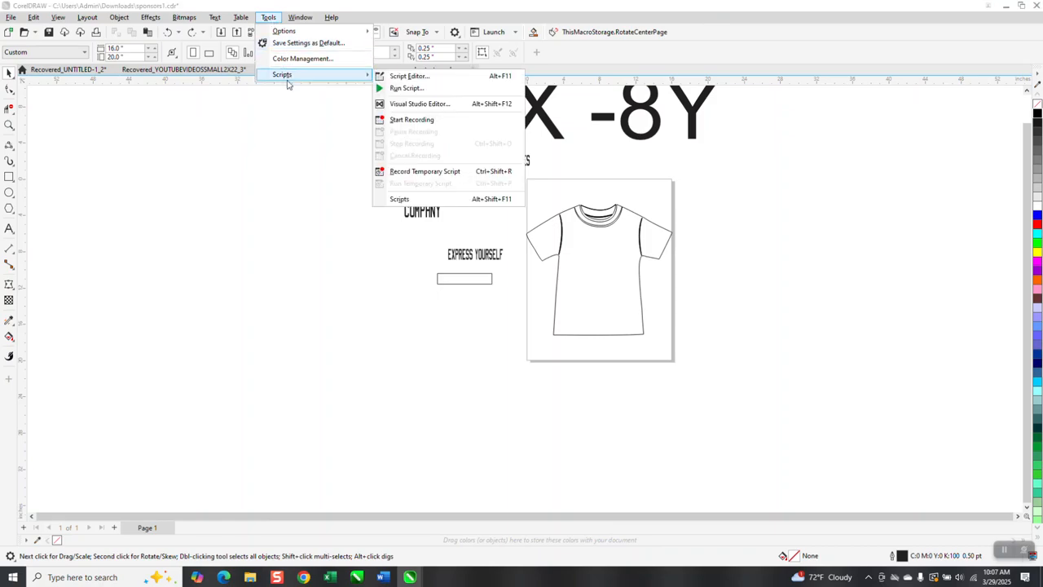
pyautogui.click(399, 200)
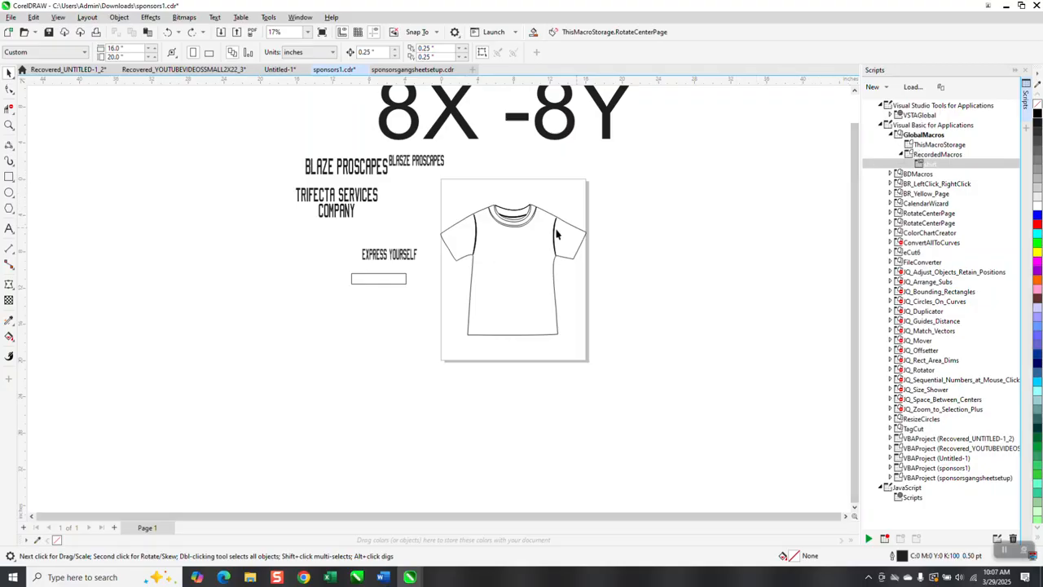
# Test the recorded shirt macro on the EXPRESS YOURSELF text and undo the move it makes.
pyautogui.click(414, 259)
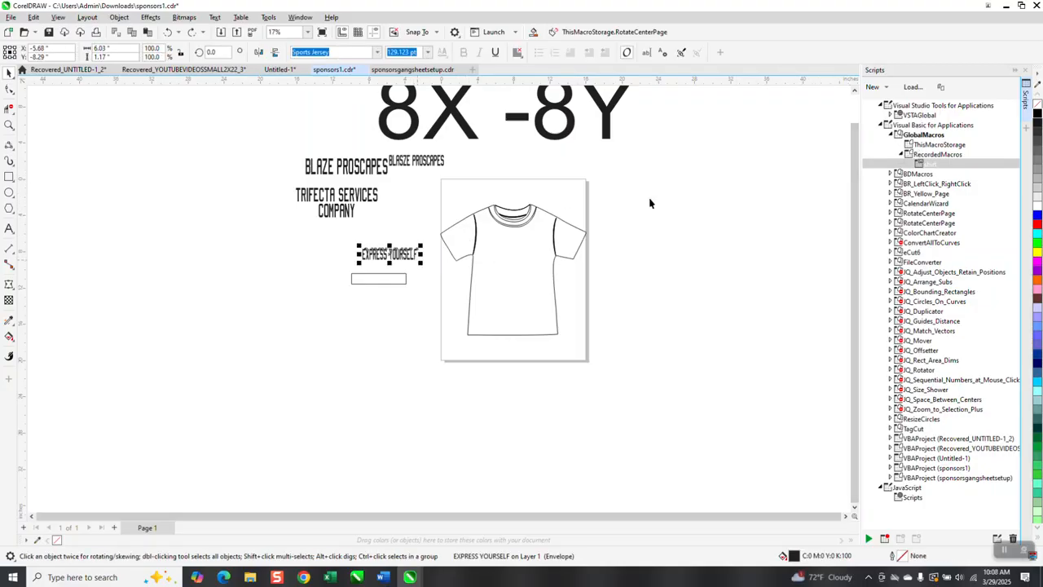
pyautogui.click(928, 164)
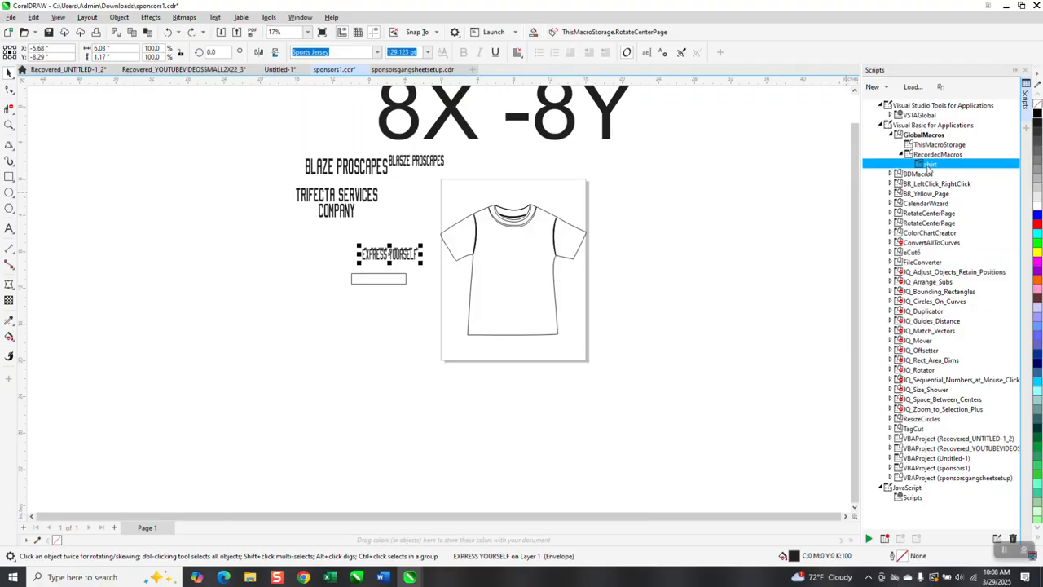
pyautogui.doubleClick(928, 165)
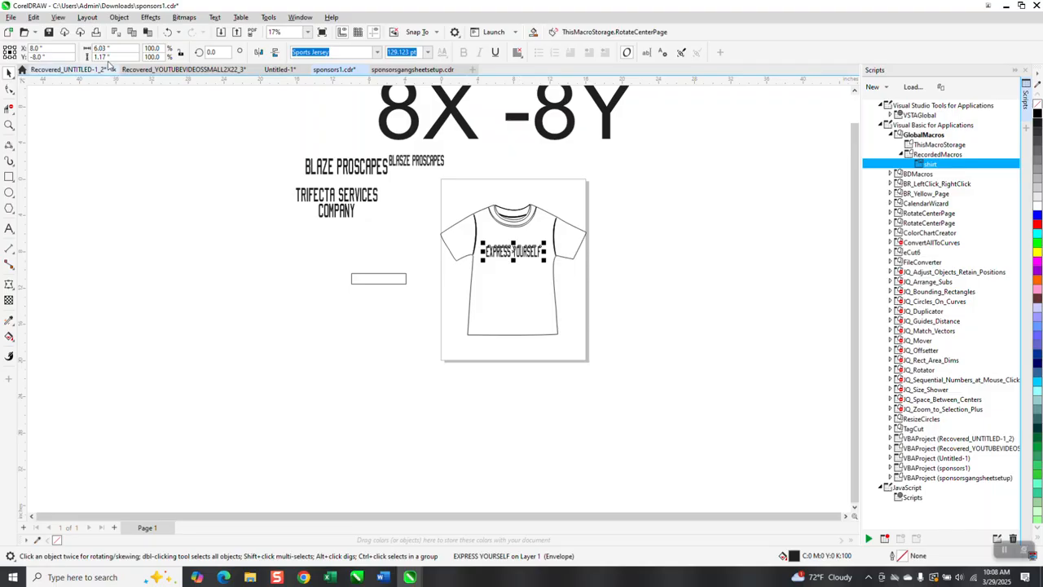
pyautogui.click(167, 32)
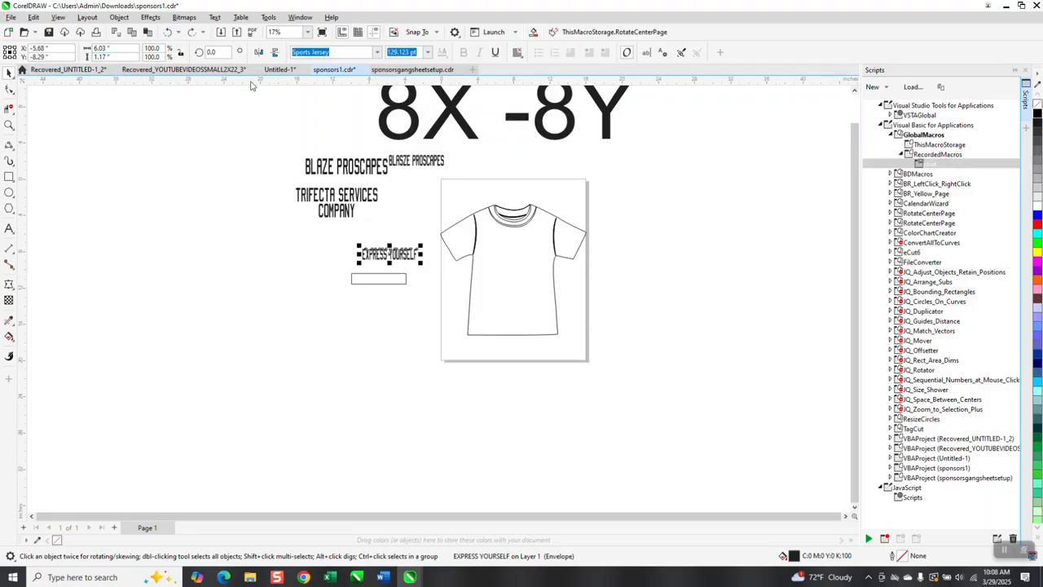
# Assign Alt+V as the keyboard shortcut for the RecordedMacros.shirt macro and close the Scripts list.
pyautogui.rightClick(929, 166)
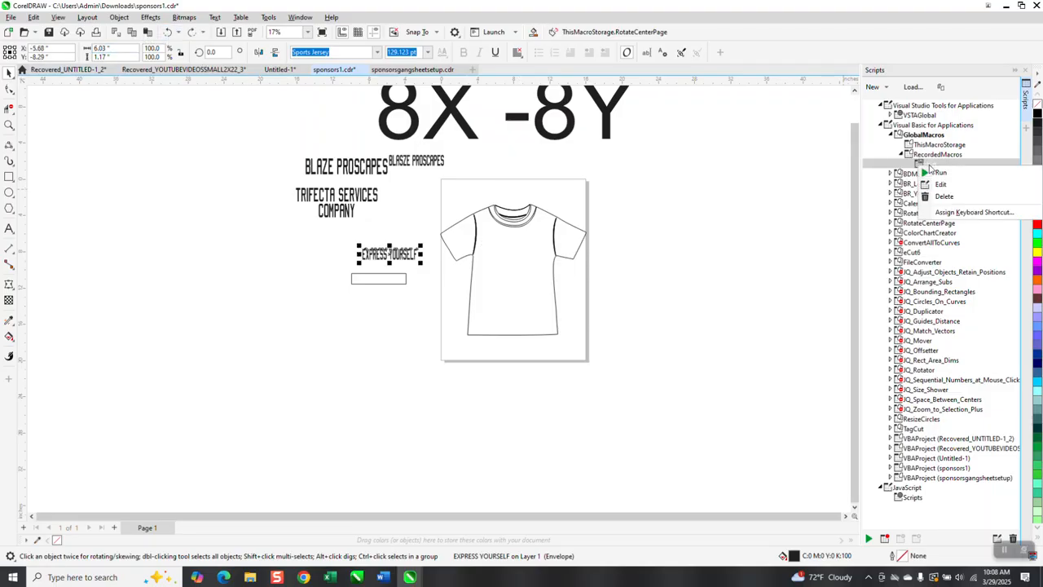
pyautogui.click(951, 213)
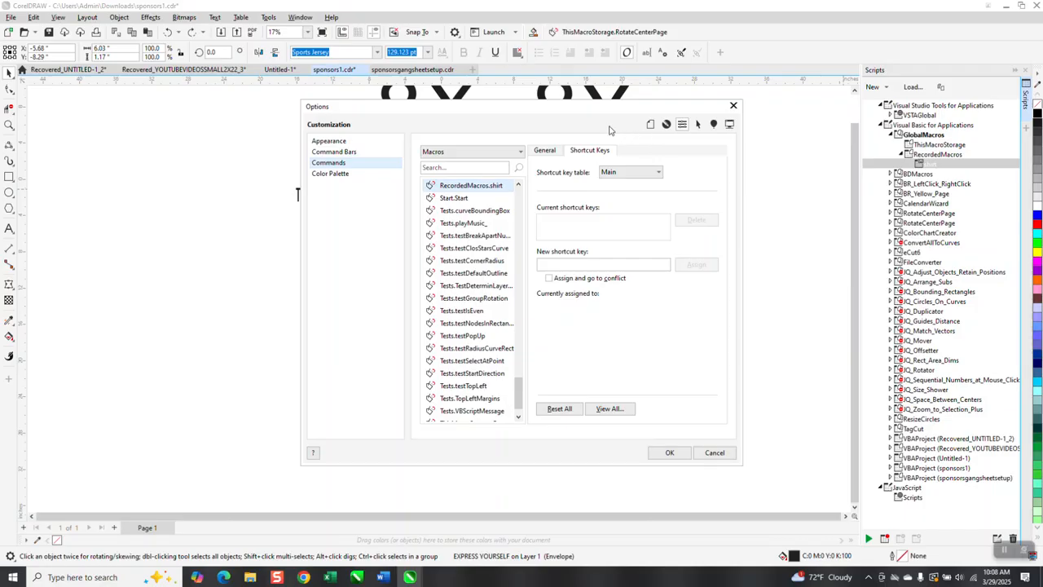
pyautogui.click(548, 262)
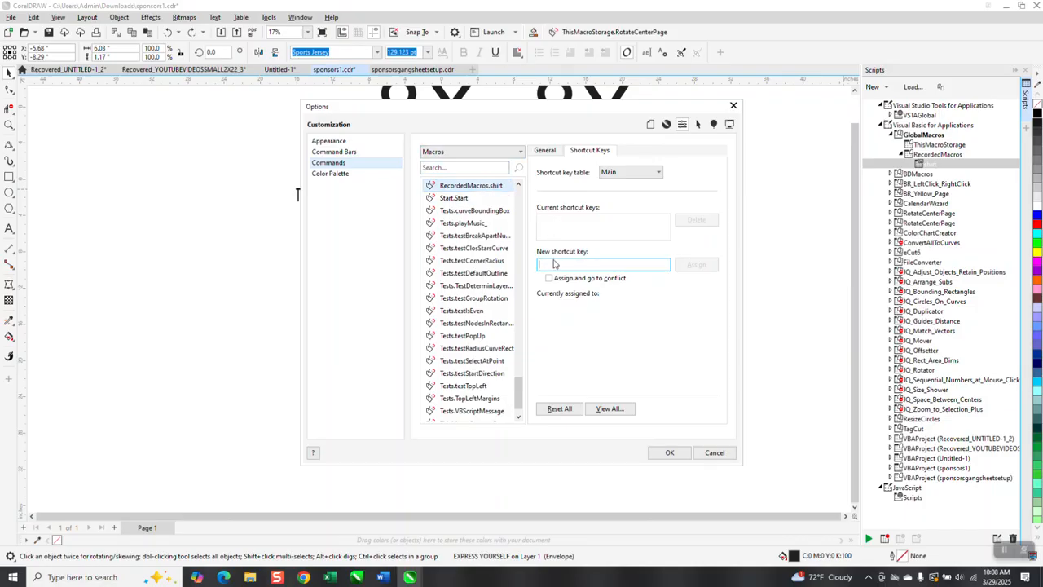
pyautogui.hotkey('alt', 's')
pyautogui.press('BackSpace')
pyautogui.press('s')
pyautogui.press('BackSpace')
pyautogui.hotkey('alt', 's')
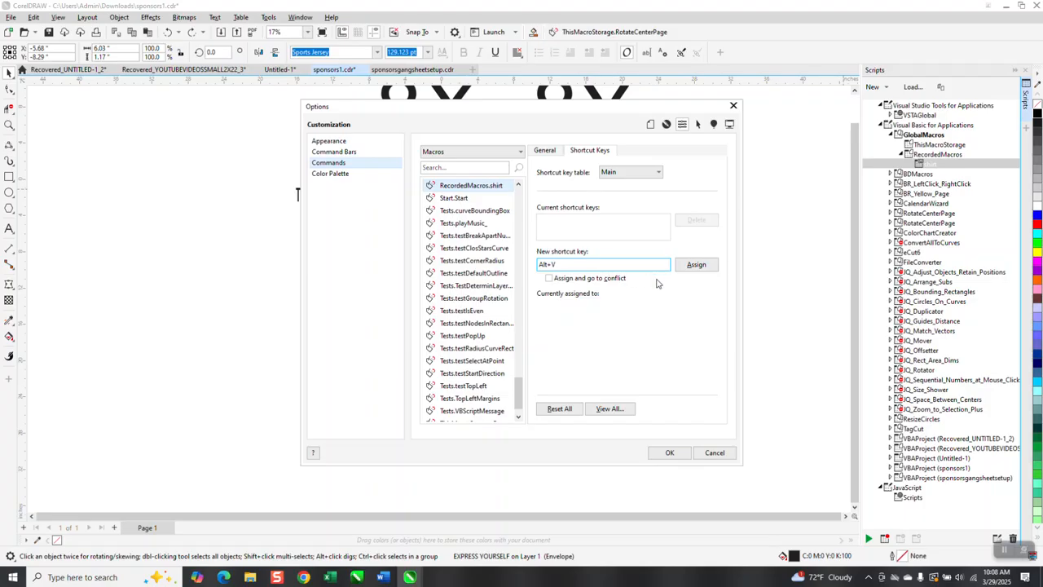
pyautogui.click(706, 267)
pyautogui.click(673, 453)
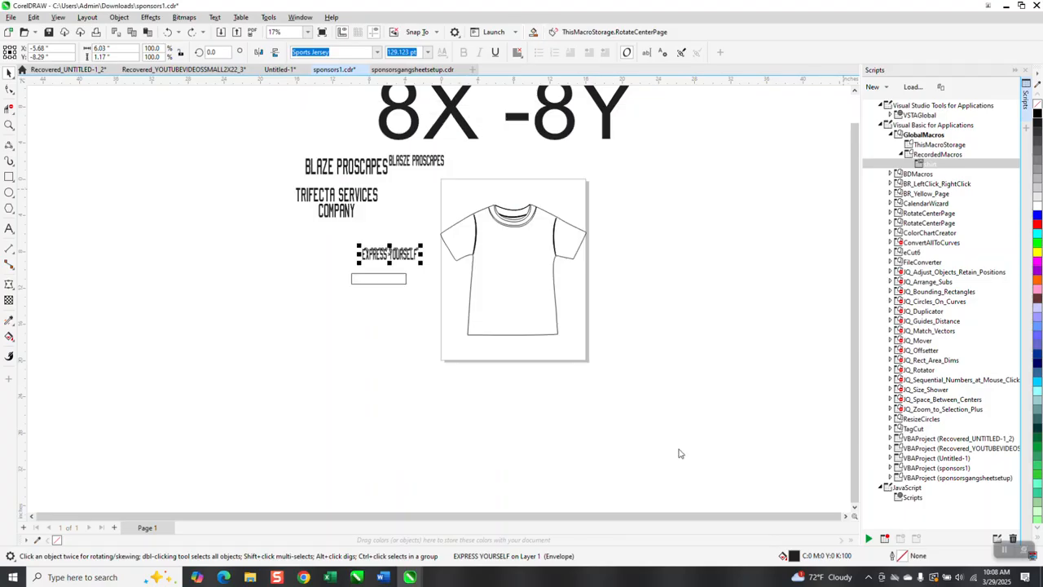
pyautogui.click(1025, 71)
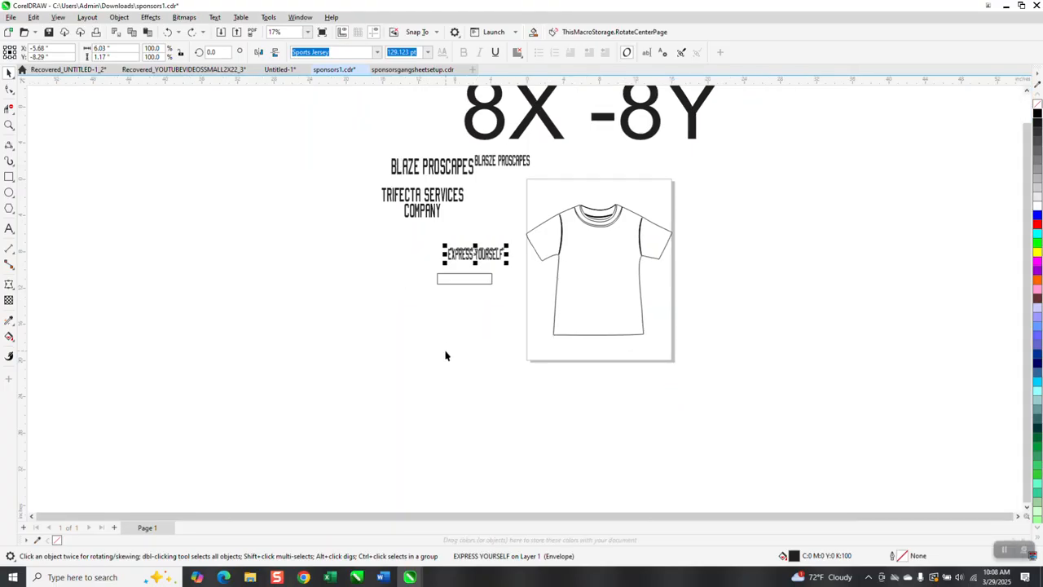
# Run the shirt macro with its new shortcut on the EXPRESS YOURSELF text and inspect its placement on the shirt.
pyautogui.click(445, 355)
pyautogui.moveTo(475, 262); pyautogui.dragTo(475, 261)
pyautogui.press('p')
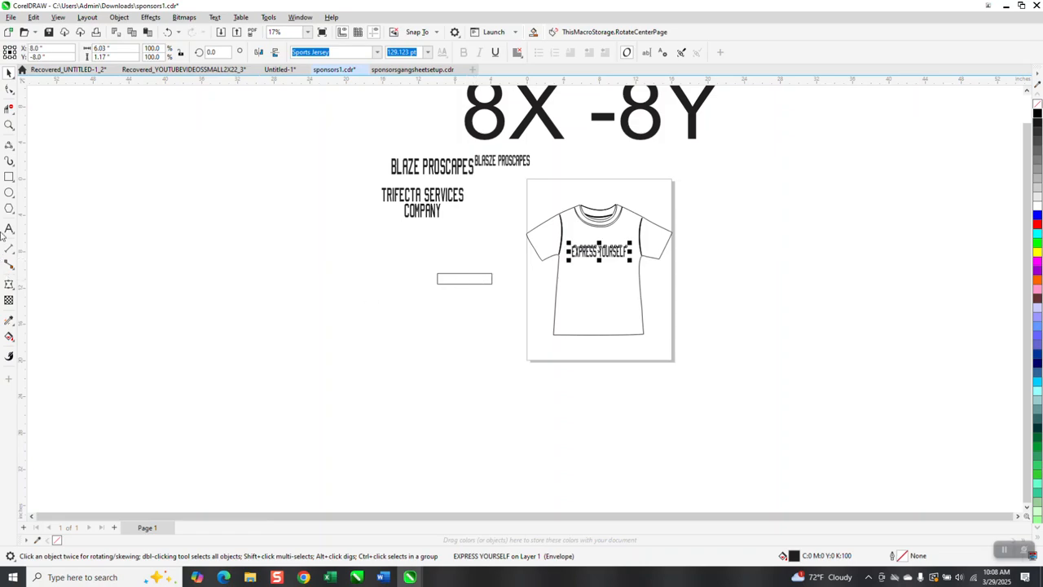
pyautogui.click(9, 124)
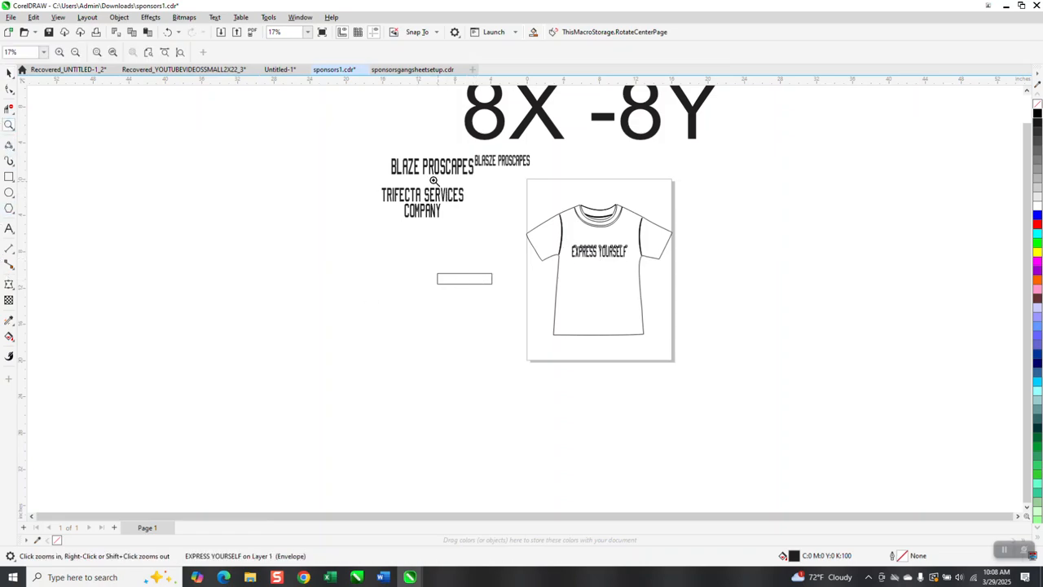
pyautogui.moveTo(510, 187); pyautogui.dragTo(803, 363)
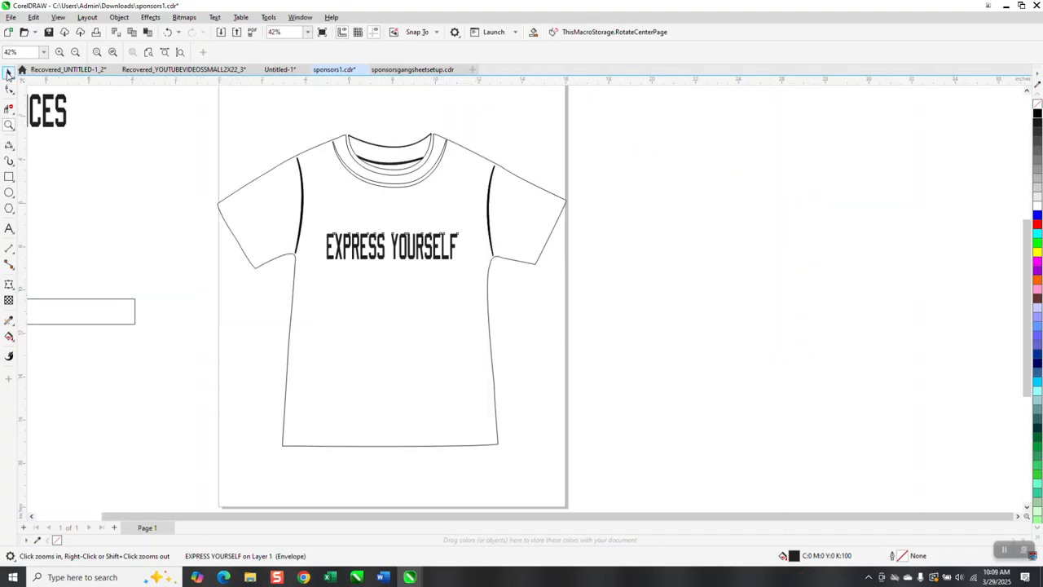
pyautogui.click(8, 73)
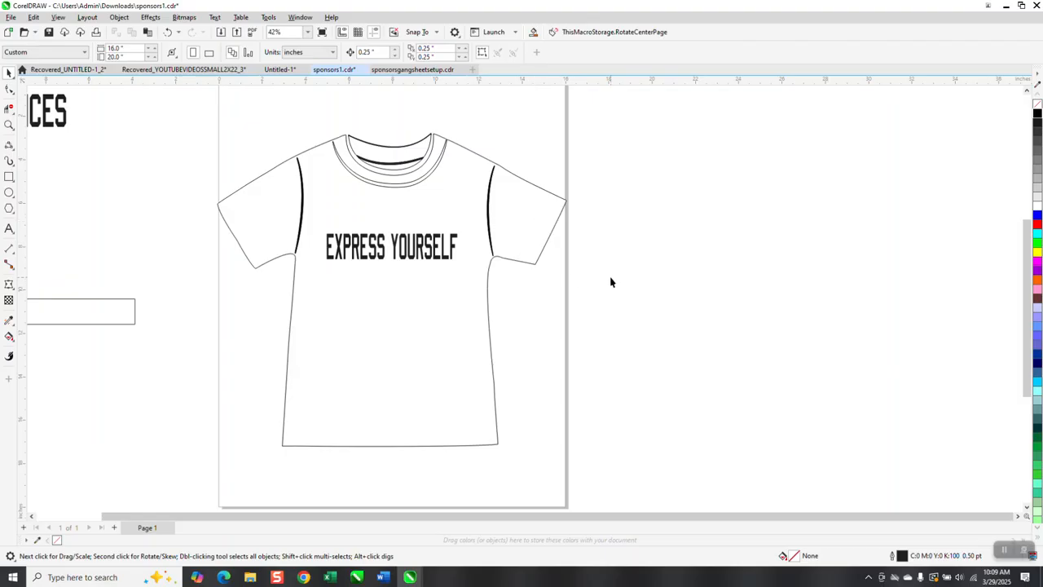
pyautogui.scroll(-2, 611, 282)
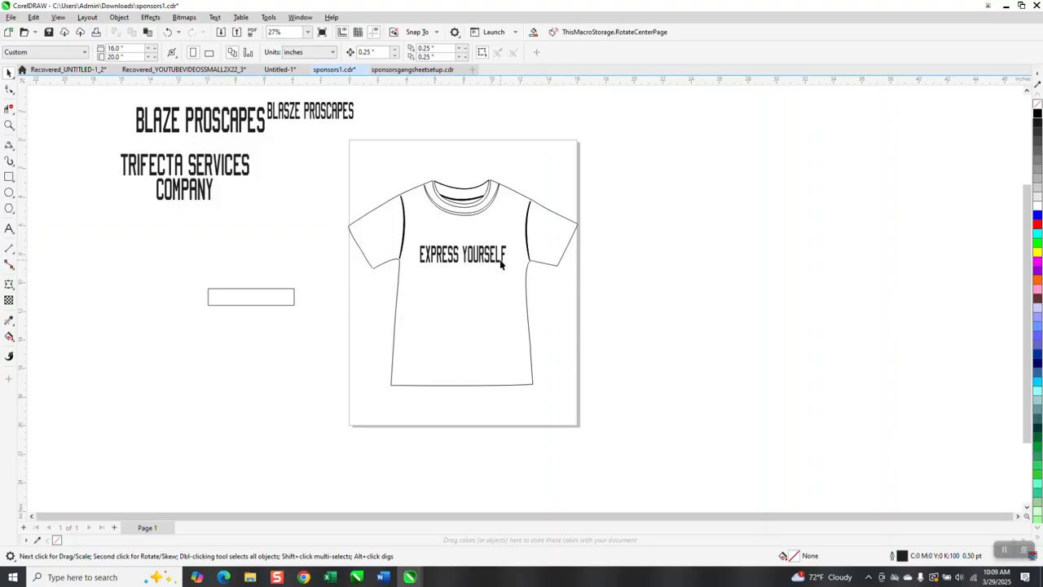
# Move the EXPRESS YOURSELF text off the shirt, return it to X 8, Y -8 on the chest, and deselect it.
pyautogui.scroll(-1, 502, 263)
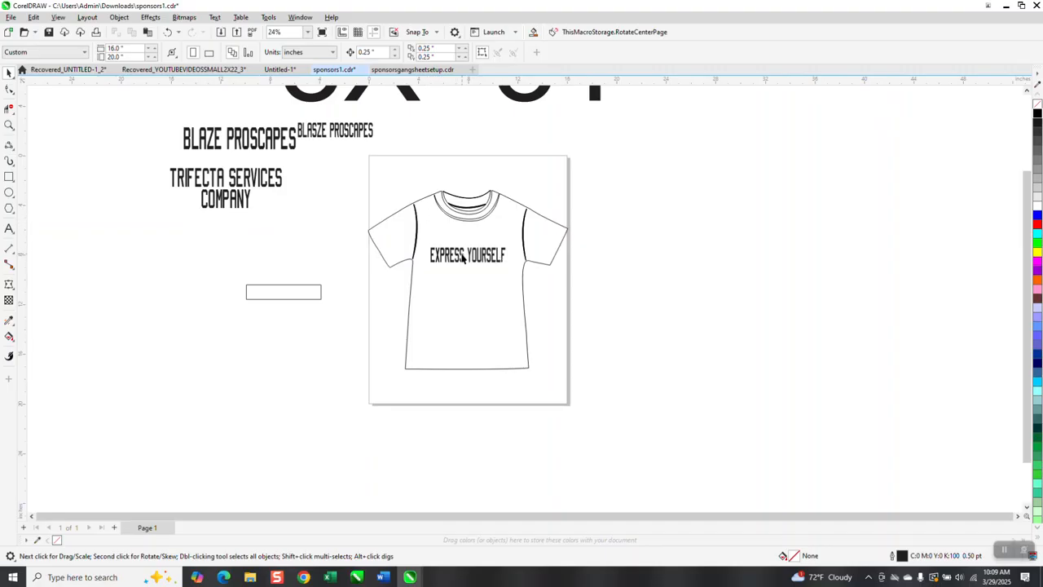
pyautogui.moveTo(463, 257); pyautogui.dragTo(289, 250)
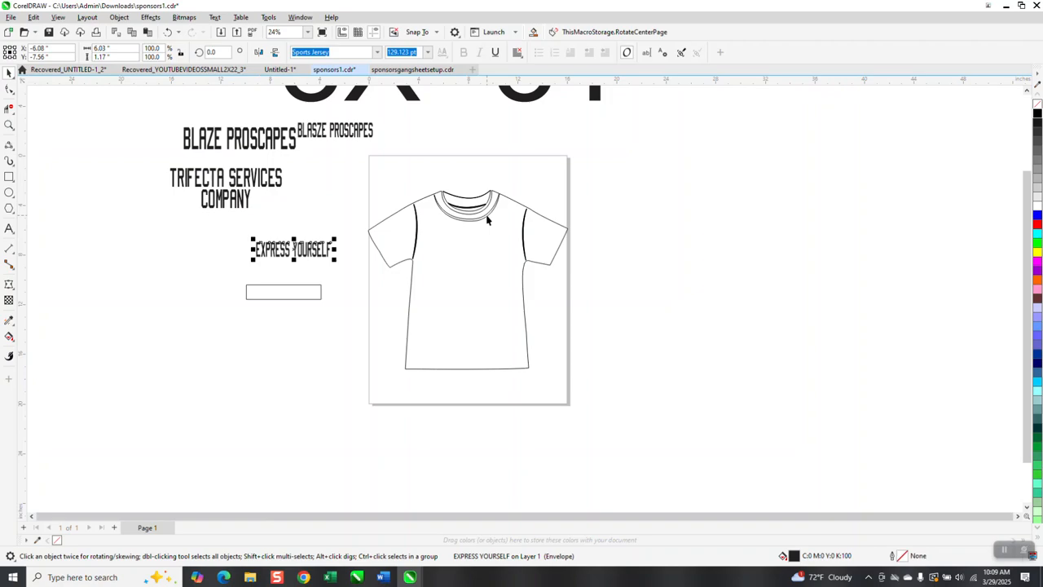
pyautogui.hotkey('ctrl', 'z')
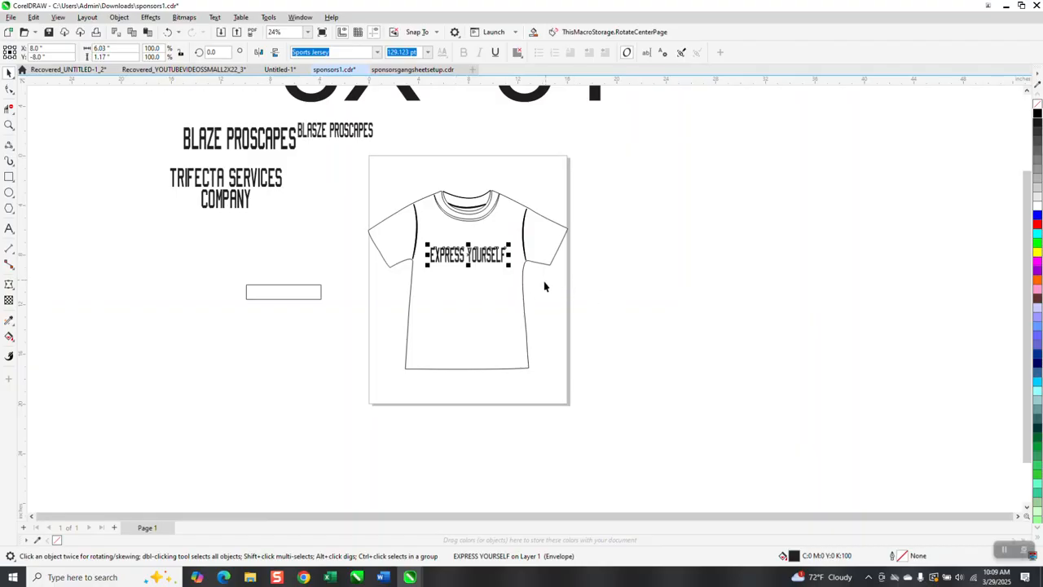
pyautogui.click(569, 297)
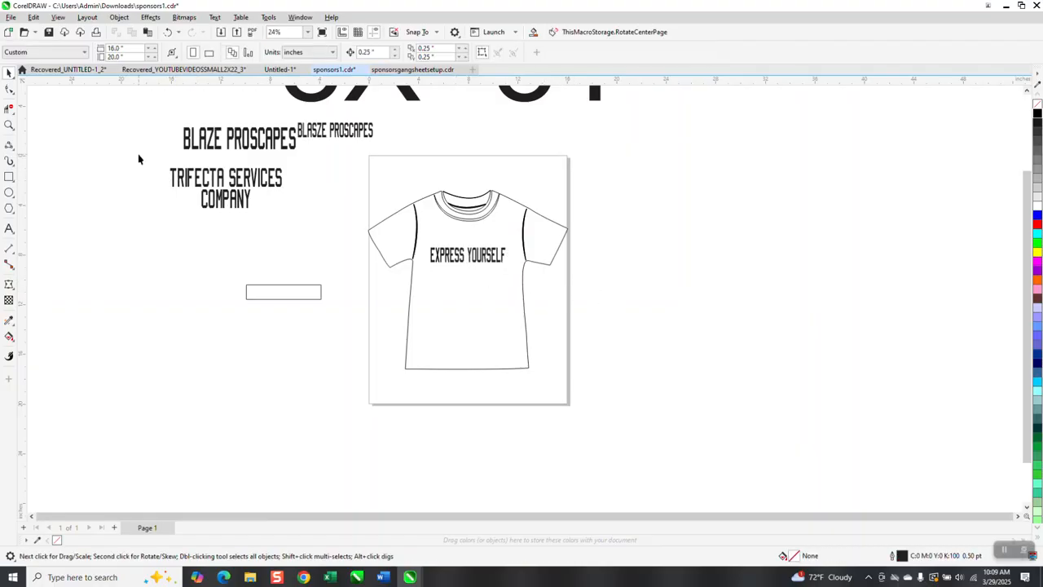
# Zoom in on the shirt's chest area to examine the placement of the EXPRESS YOURSELF text.
pyautogui.click(9, 126)
pyautogui.moveTo(369, 177); pyautogui.dragTo(645, 410)
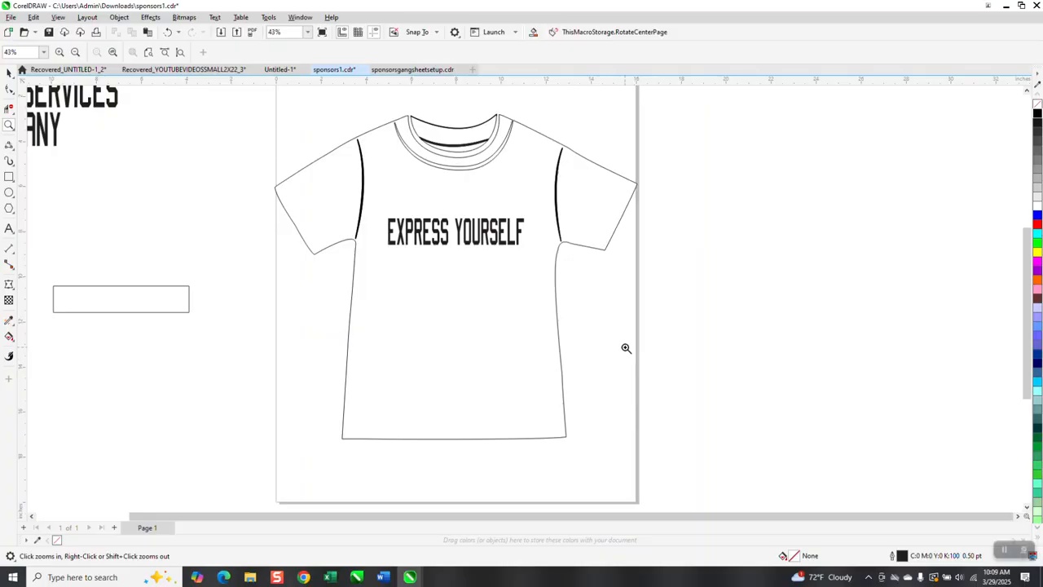
pyautogui.scroll(-2, 502, 284)
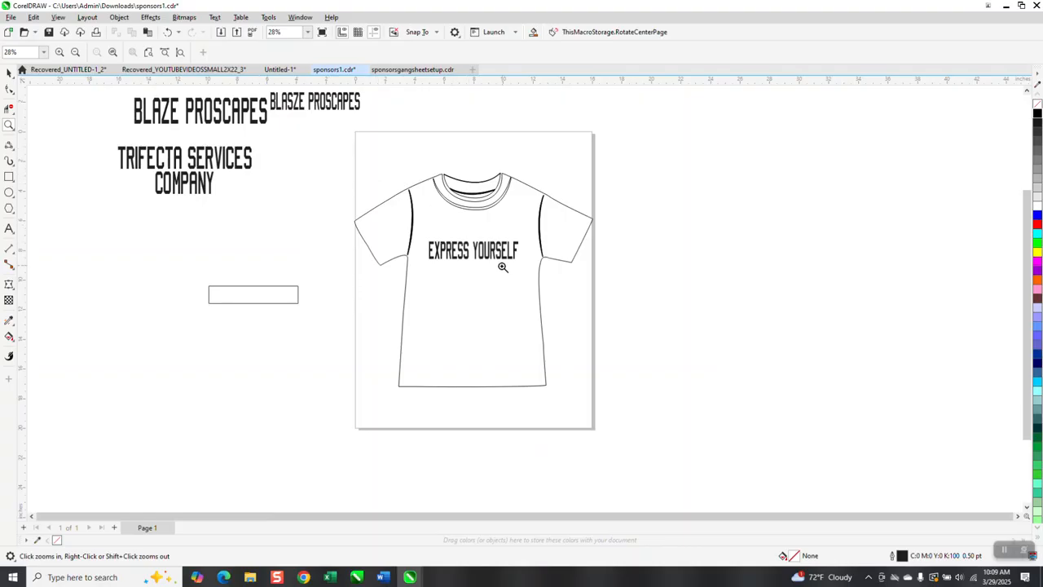
pyautogui.moveTo(409, 198); pyautogui.dragTo(629, 322)
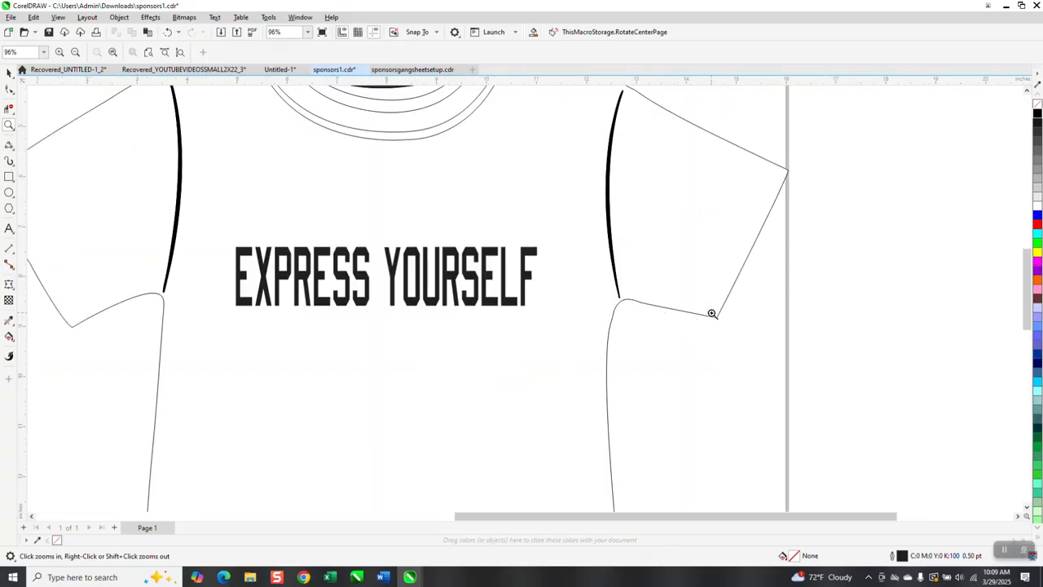